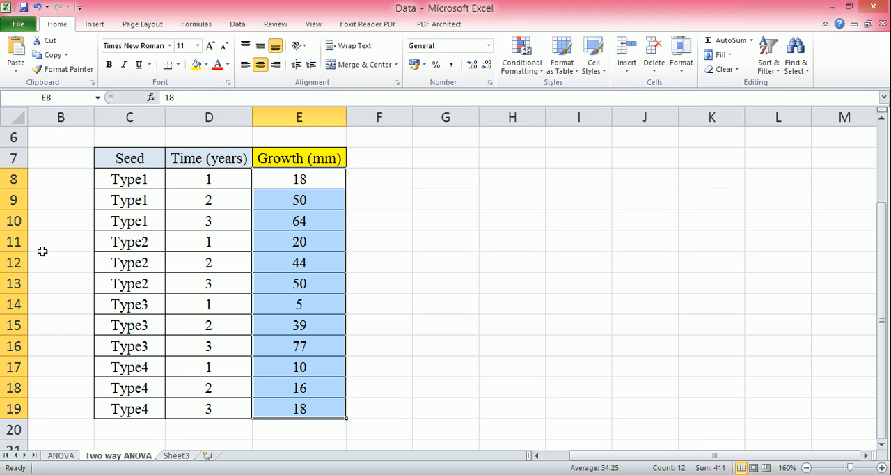
# Copy the Seed, Time (years) and Growth (mm) table with its headers, switch to Minitab, and paste it into Worksheet 1 from column C1's name cell.
pyautogui.moveTo(110, 147); pyautogui.dragTo(298, 400)
pyautogui.hotkey('ctrl', 'c')
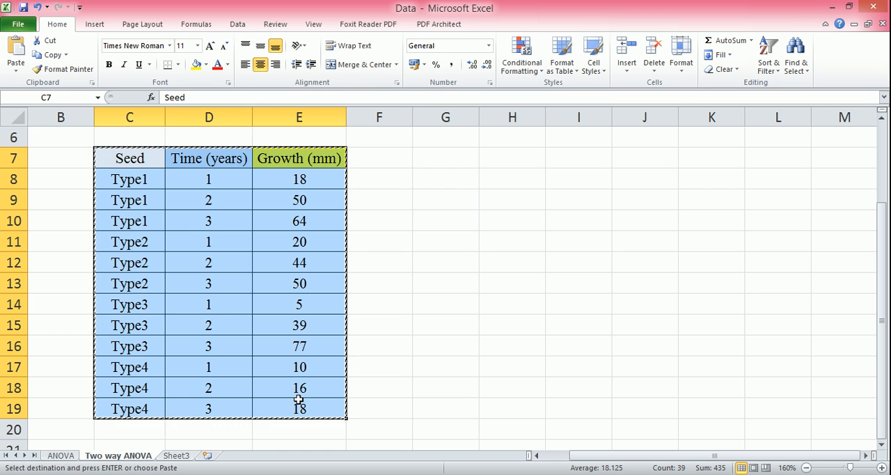
pyautogui.hotkey('alt', 'Tab')
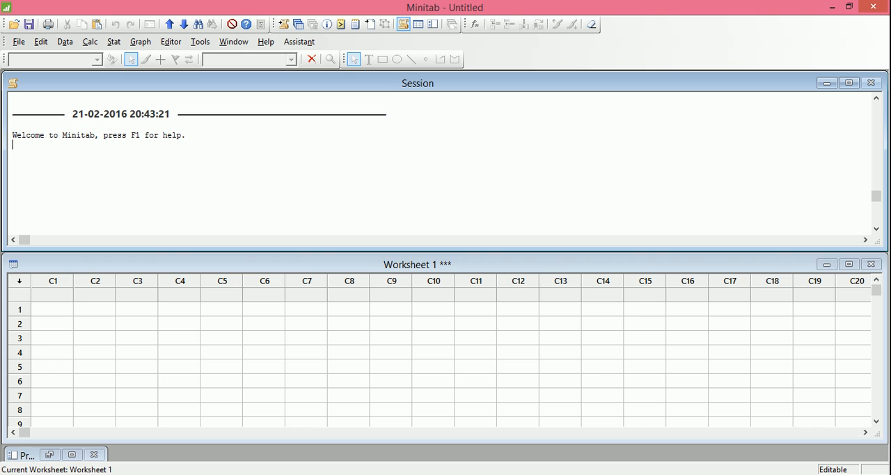
pyautogui.click(64, 295)
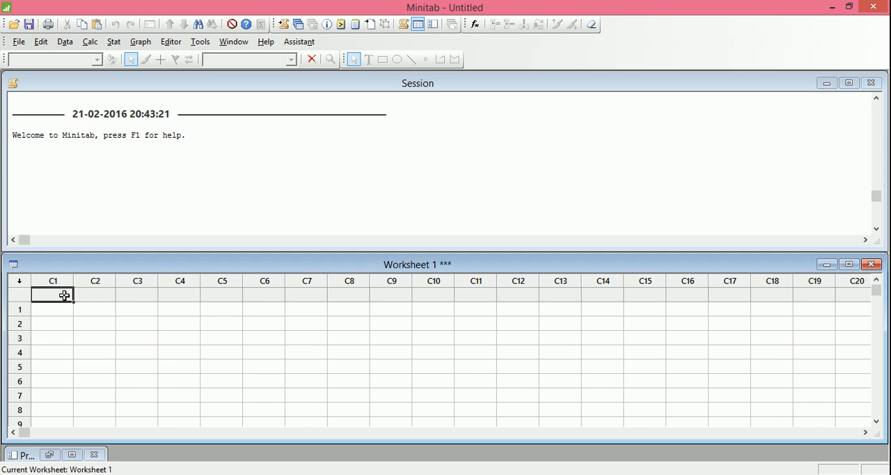
pyautogui.hotkey('ctrl', 'v')
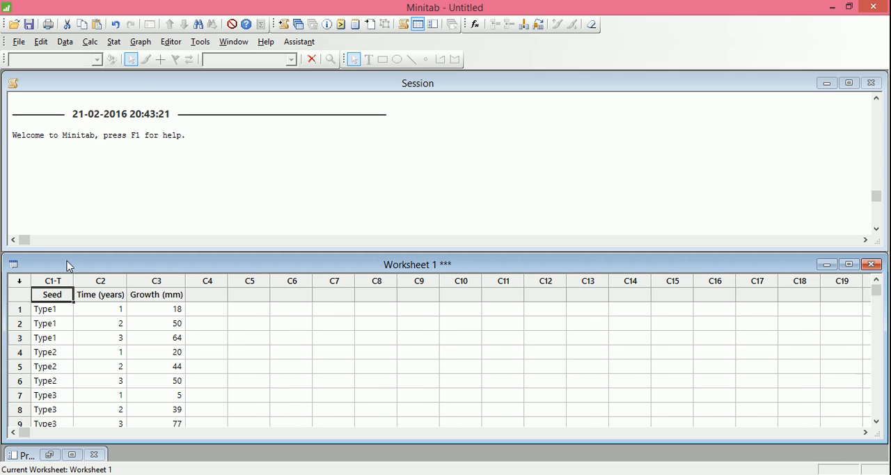
# Run a Balanced ANOVA with Growth (mm) as the response and Seed and Time (years) as the model terms.
pyautogui.click(113, 42)
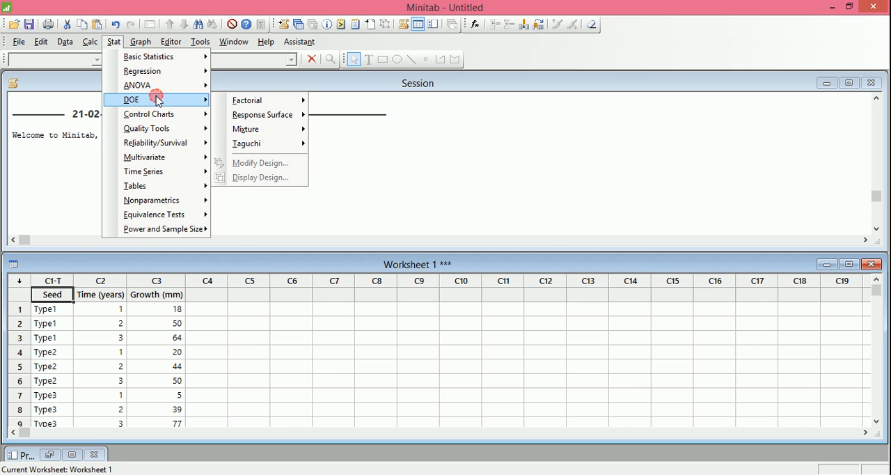
pyautogui.moveTo(174, 85)
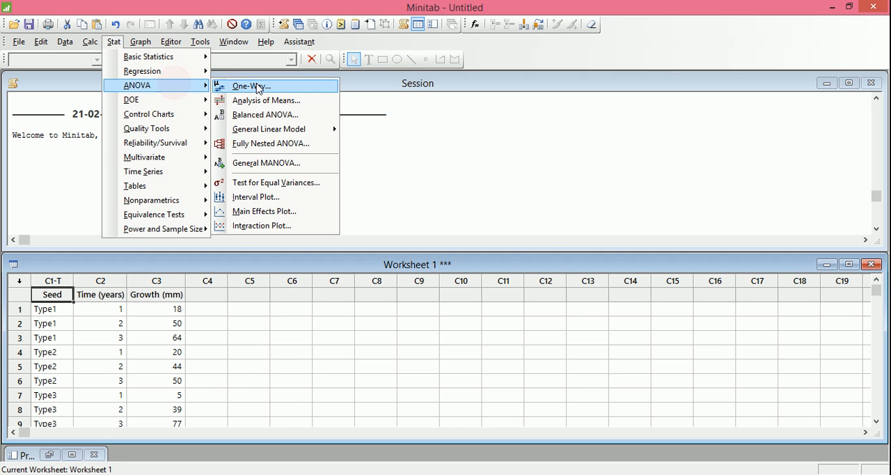
pyautogui.click(267, 115)
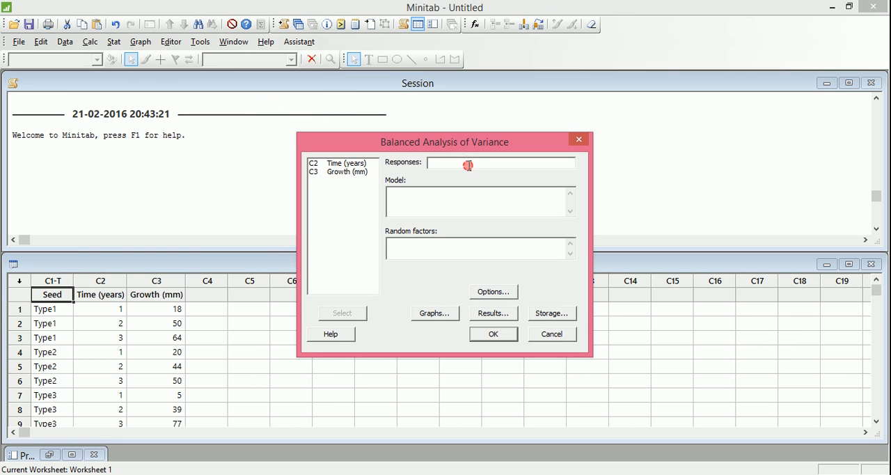
pyautogui.doubleClick(356, 173)
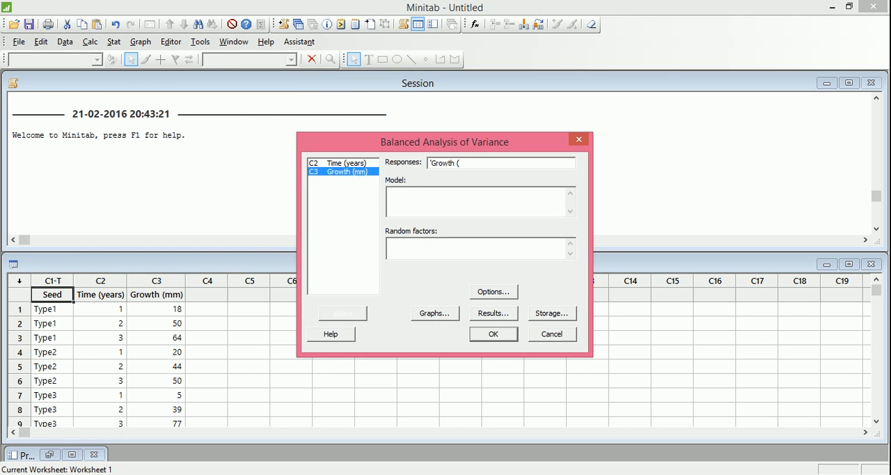
pyautogui.click(408, 193)
pyautogui.doubleClick(340, 164)
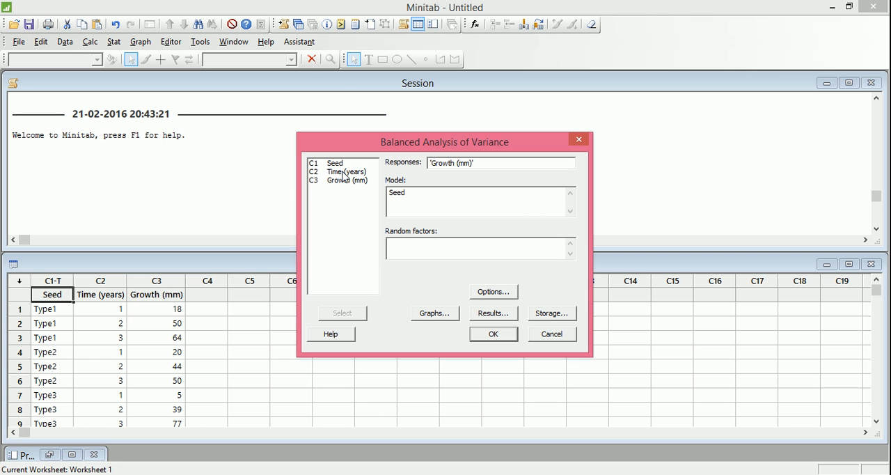
pyautogui.doubleClick(343, 174)
pyautogui.click(493, 335)
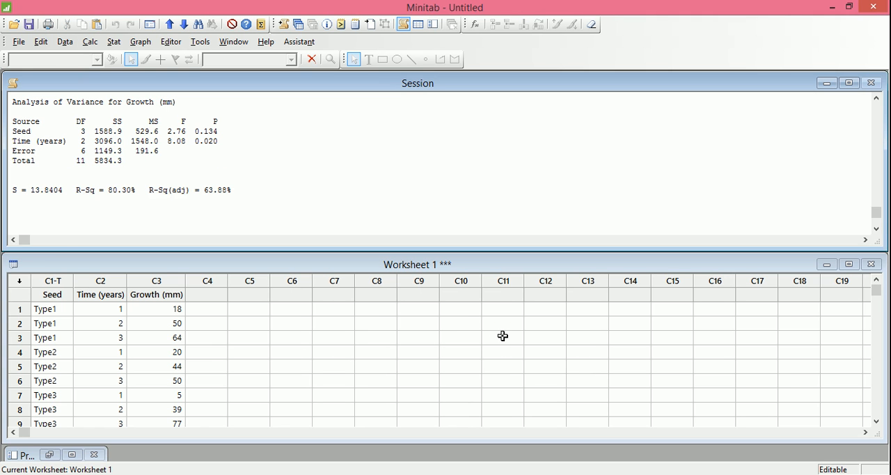
# Examine the ANOVA output in the session, highlighting the P-values for Seed and Time (years).
pyautogui.click(399, 149)
pyautogui.scroll(5, 400, 150)
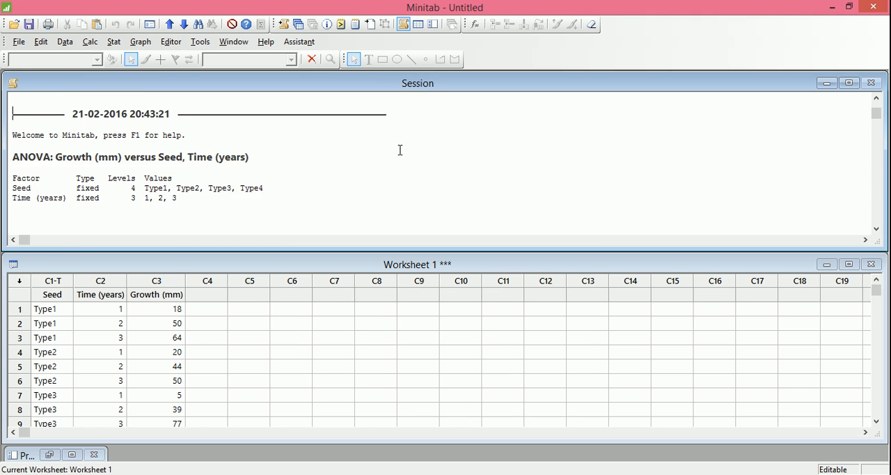
pyautogui.scroll(-3, 400, 150)
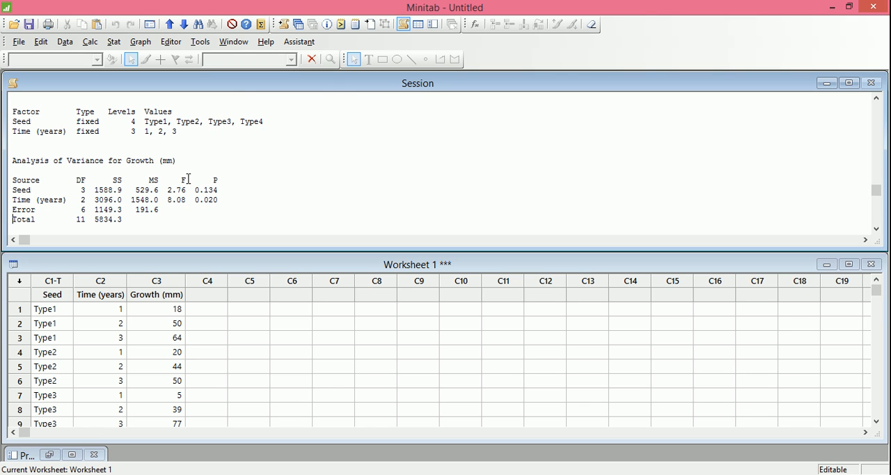
pyautogui.moveTo(191, 189); pyautogui.dragTo(224, 190)
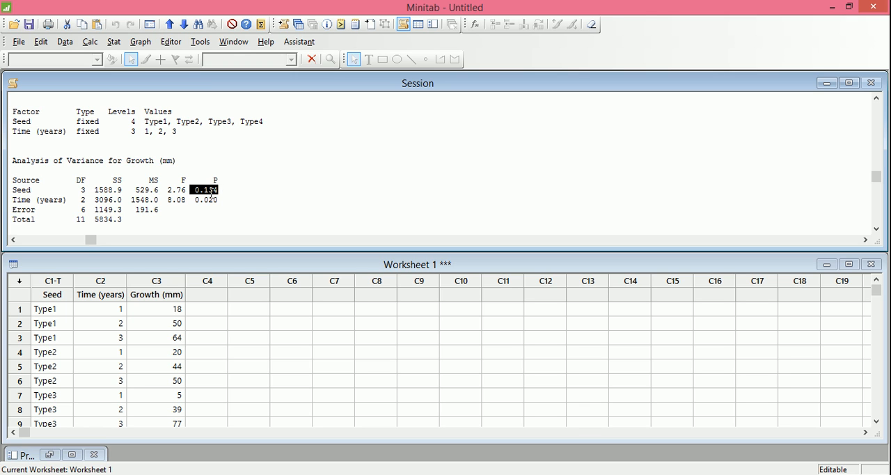
pyautogui.moveTo(191, 200); pyautogui.dragTo(221, 200)
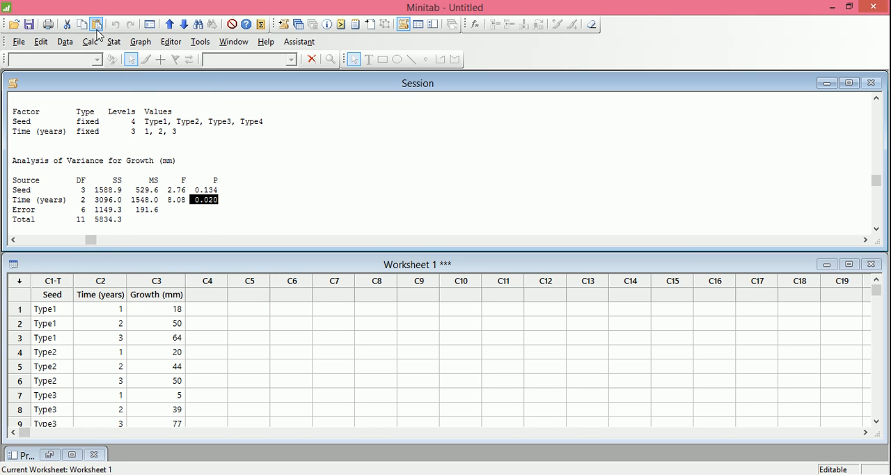
# Create a Main Effects Plot of Growth (mm) with Seed and Time (years) as factors, and minimize the finished graph.
pyautogui.click(111, 43)
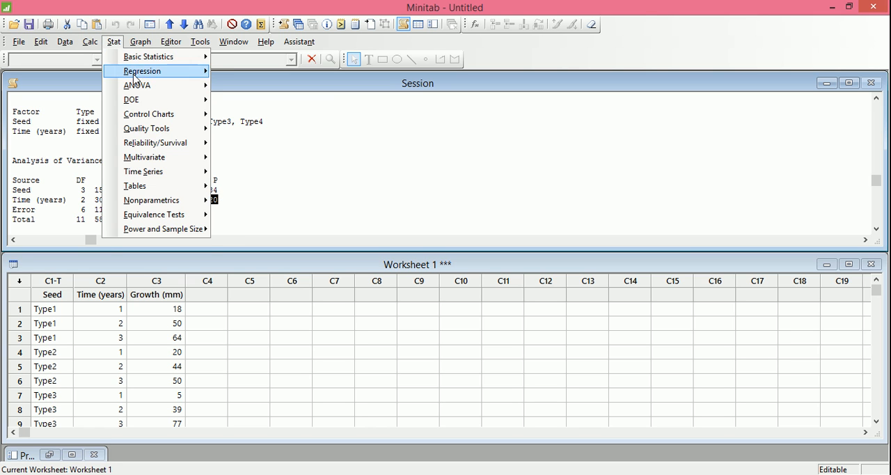
pyautogui.moveTo(139, 86)
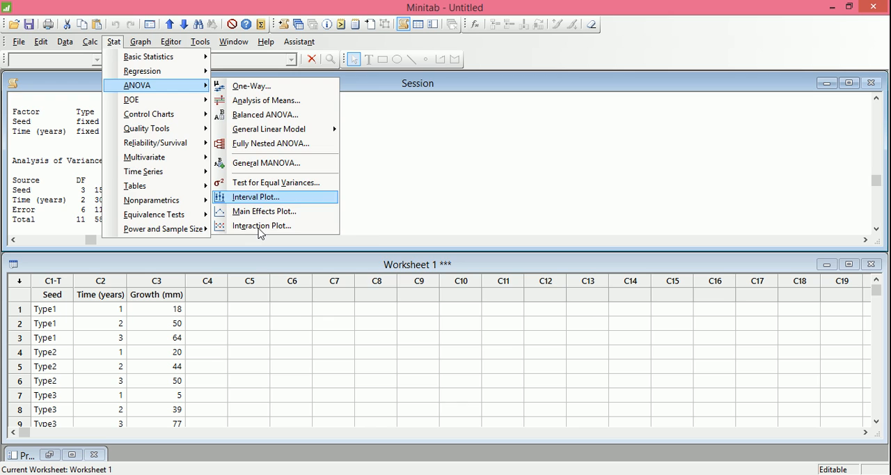
pyautogui.click(284, 213)
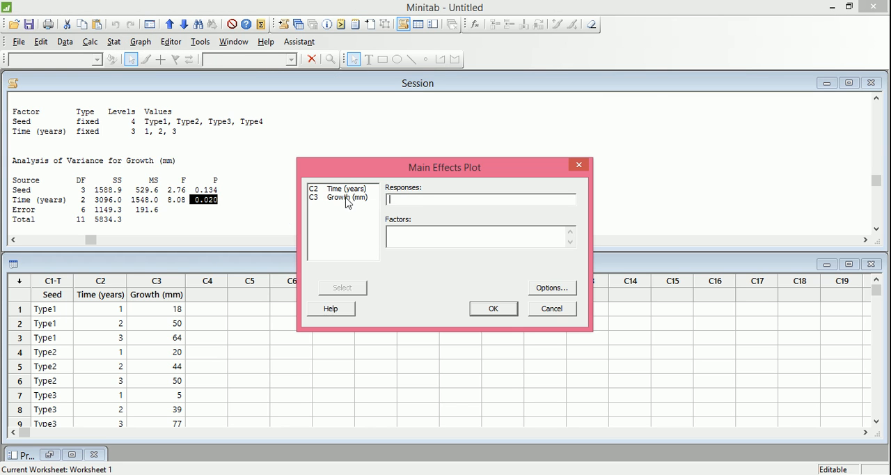
pyautogui.click(399, 197)
pyautogui.click(394, 237)
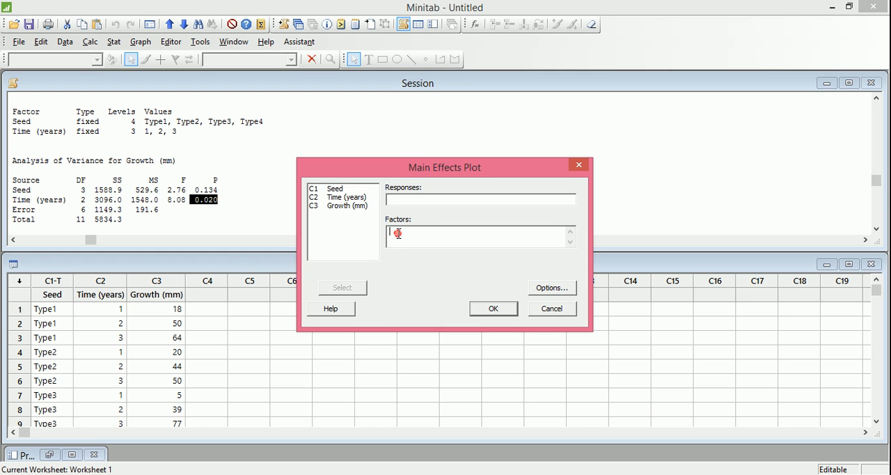
pyautogui.doubleClick(337, 188)
pyautogui.doubleClick(344, 198)
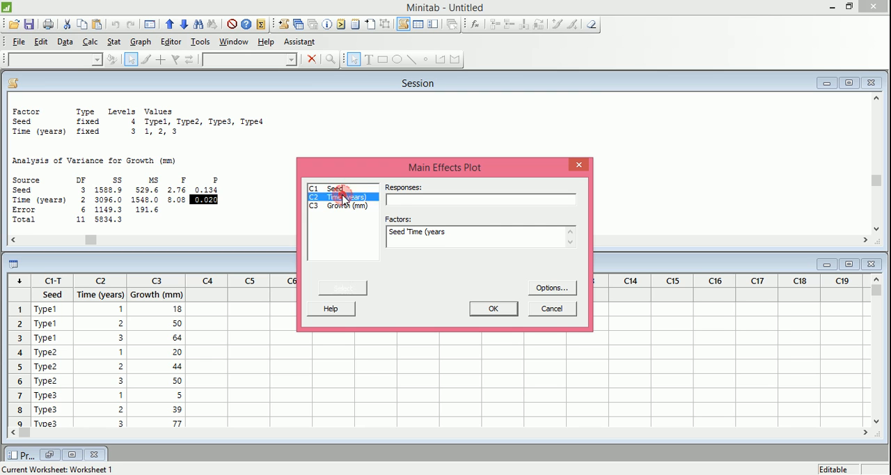
pyautogui.click(404, 199)
pyautogui.doubleClick(365, 198)
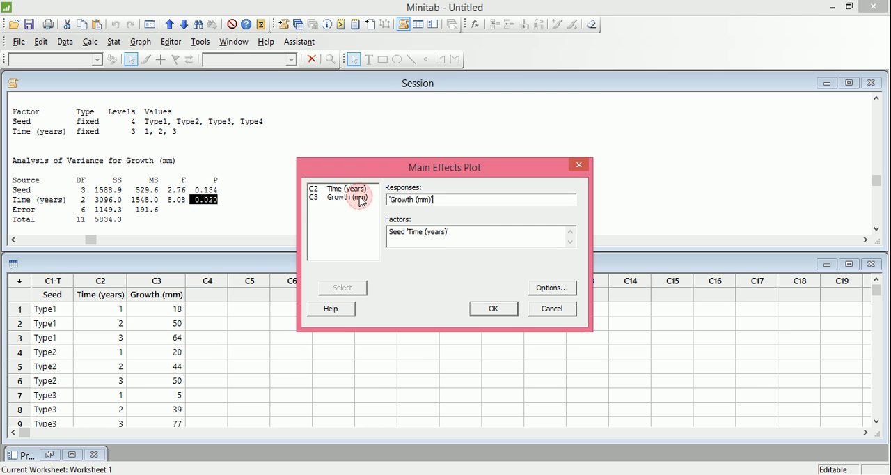
pyautogui.click(510, 313)
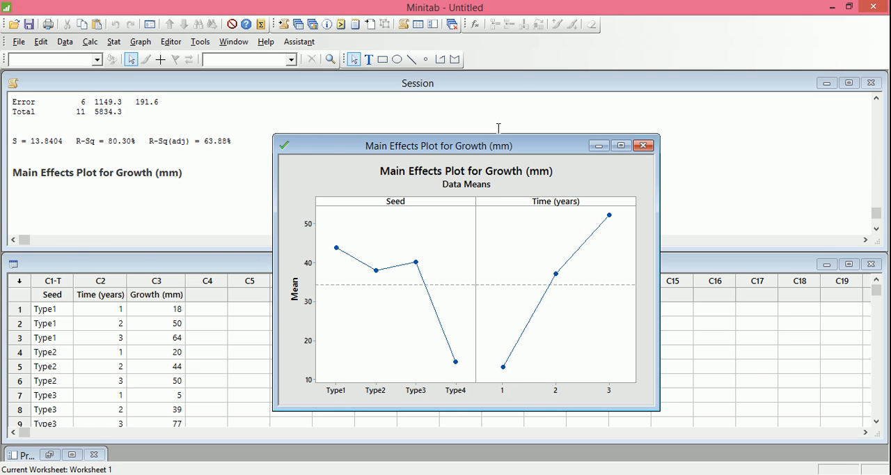
pyautogui.moveTo(508, 150); pyautogui.dragTo(394, 135)
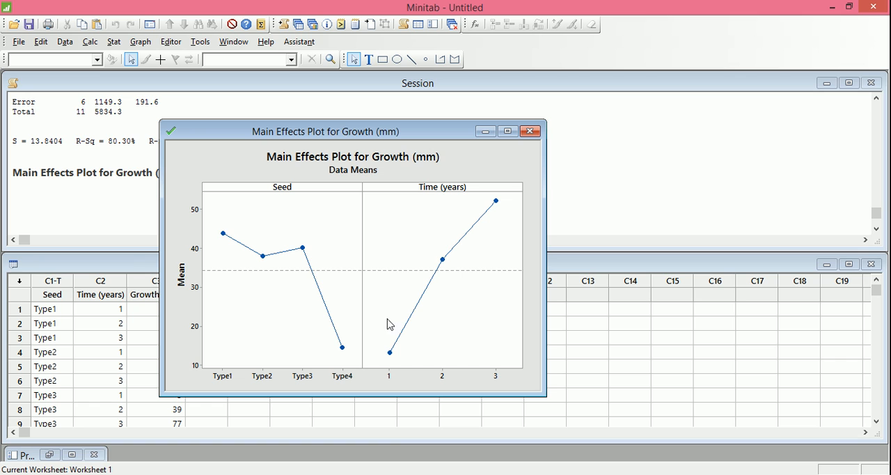
pyautogui.click(485, 132)
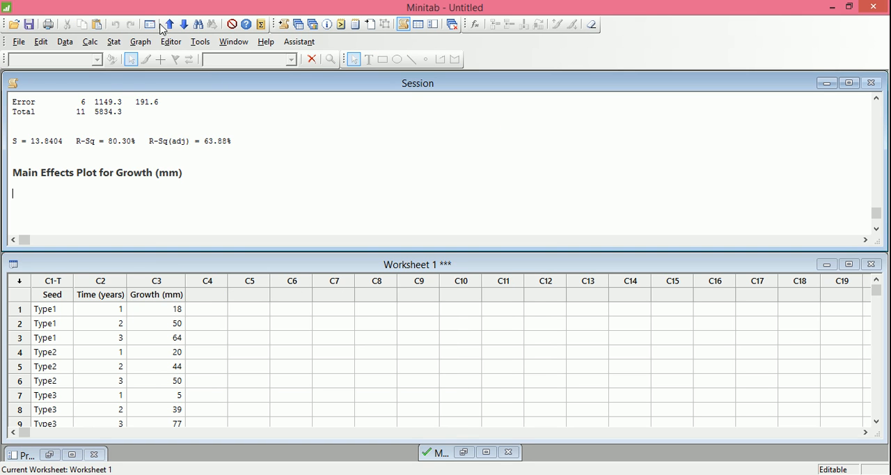
# Create an Interaction Plot of Growth (mm) with factors Seed and Time (years), displaying the full interaction plot matrix.
pyautogui.click(113, 42)
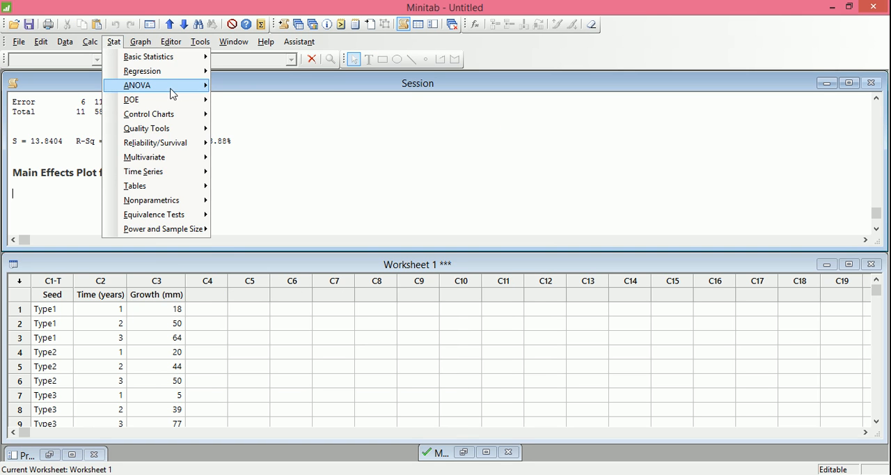
pyautogui.moveTo(171, 87)
pyautogui.click(259, 226)
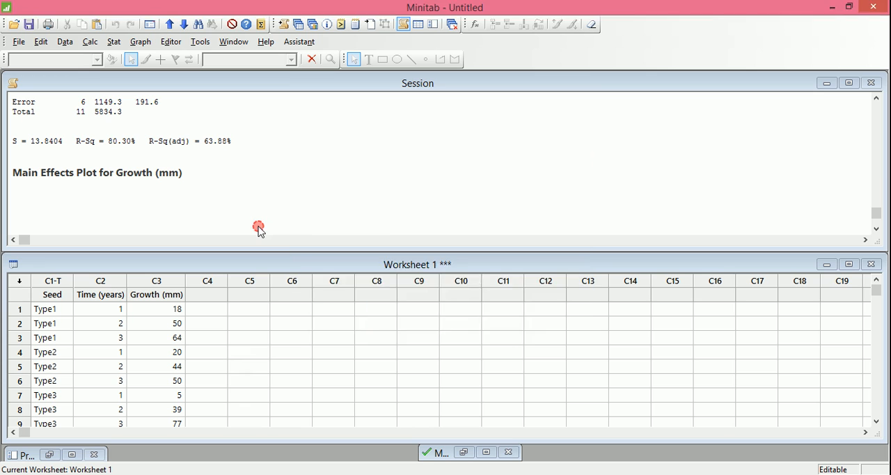
pyautogui.click(410, 195)
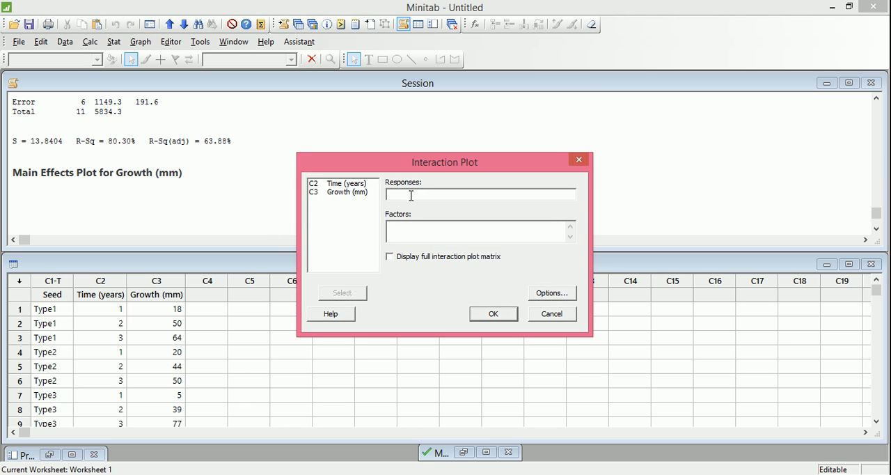
pyautogui.doubleClick(362, 194)
pyautogui.click(399, 230)
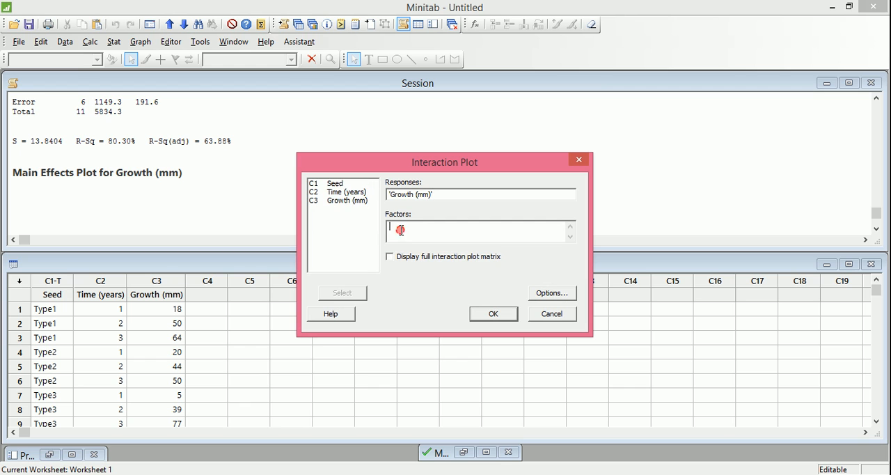
pyautogui.doubleClick(340, 184)
pyautogui.doubleClick(341, 192)
pyautogui.click(458, 231)
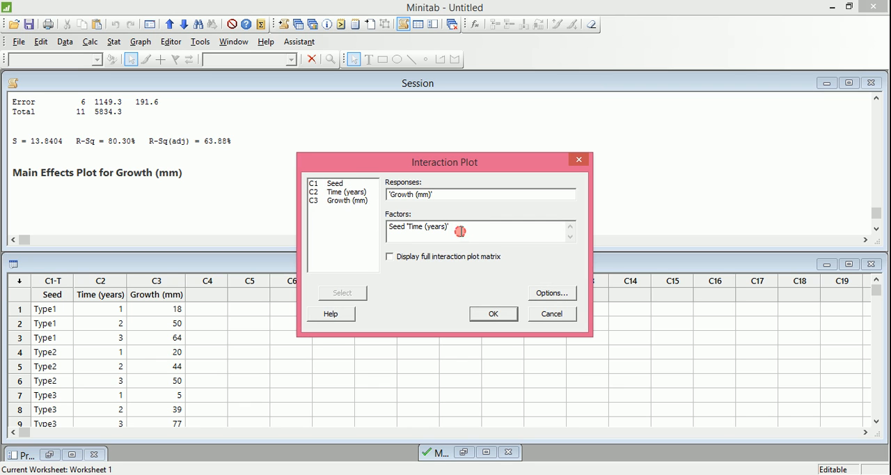
pyautogui.click(391, 257)
pyautogui.click(494, 313)
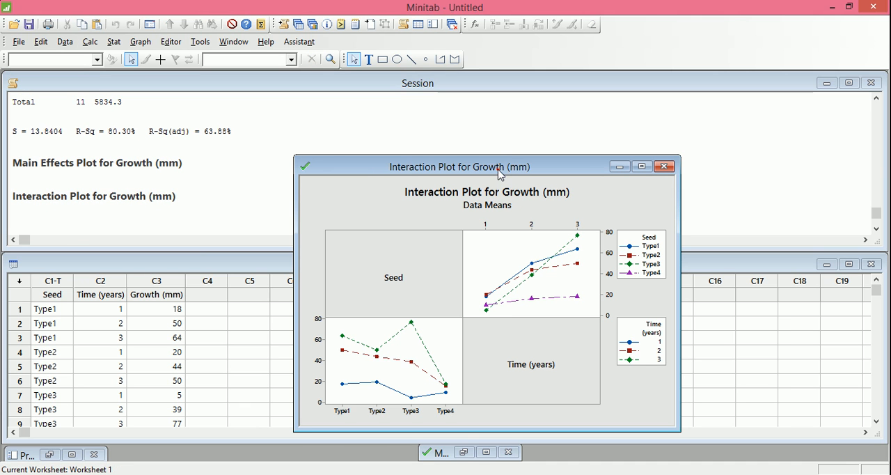
# Maximize the interaction plot to examine how the Seed and Time (years) lines cross, and minimize it when finished.
pyautogui.click(642, 167)
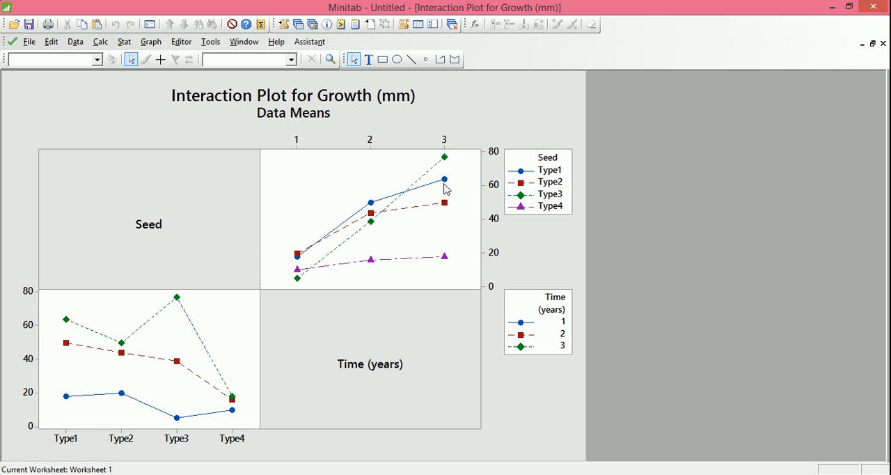
pyautogui.moveTo(447, 189)
pyautogui.click(863, 44)
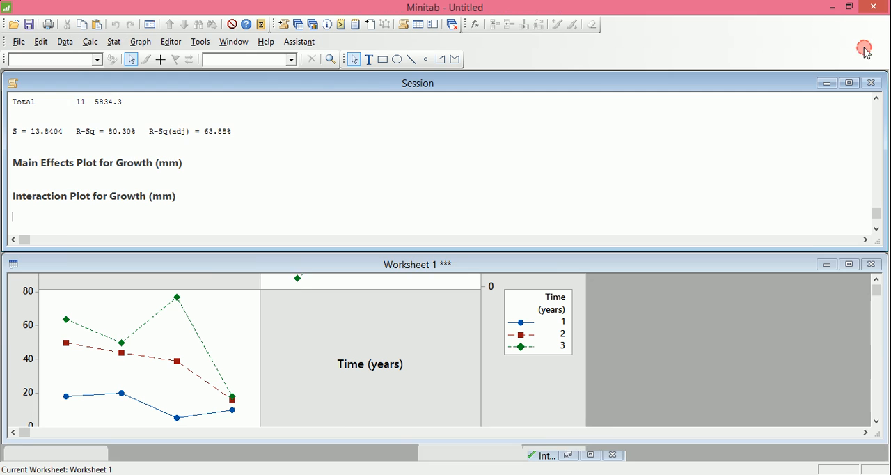